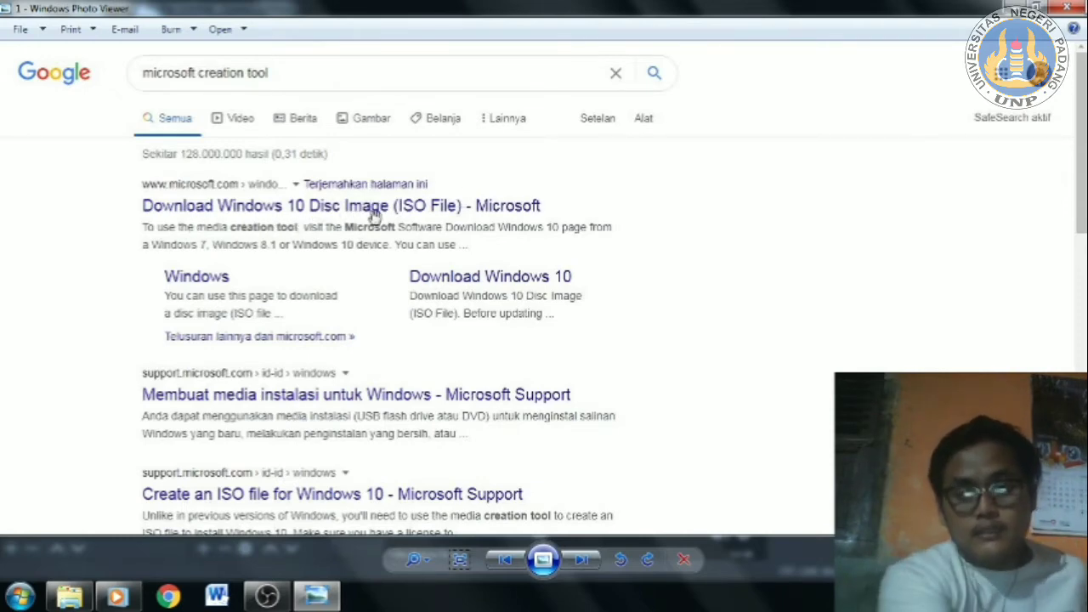
# - Page through the screenshots on downloading the Windows 10 media creation tool, running it and accepting its license terms
pyautogui.press('Right')
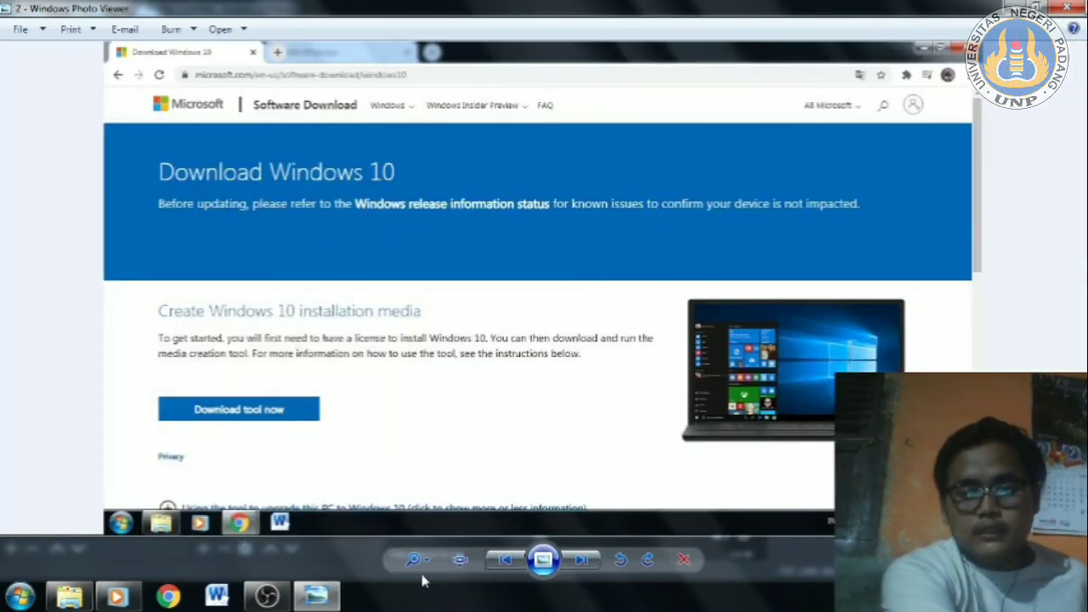
pyautogui.click(459, 558)
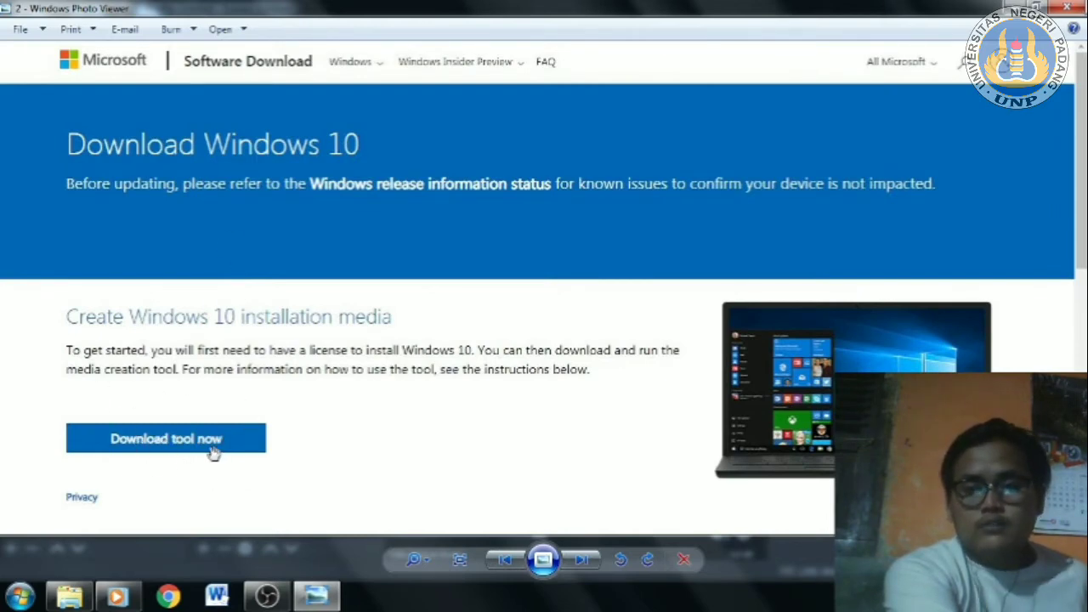
pyautogui.press('Right')
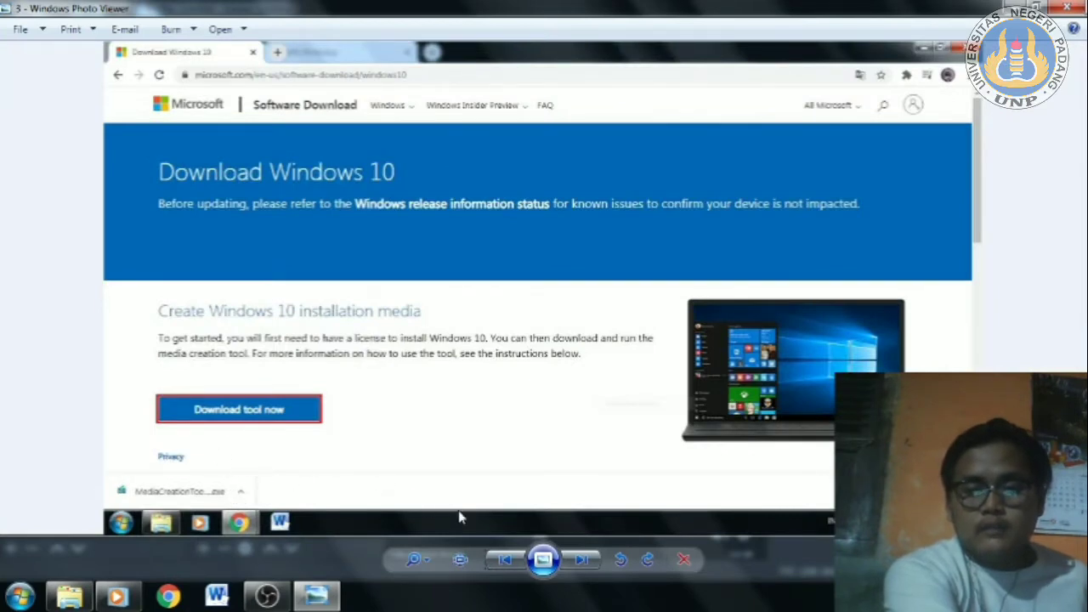
pyautogui.press('Right')
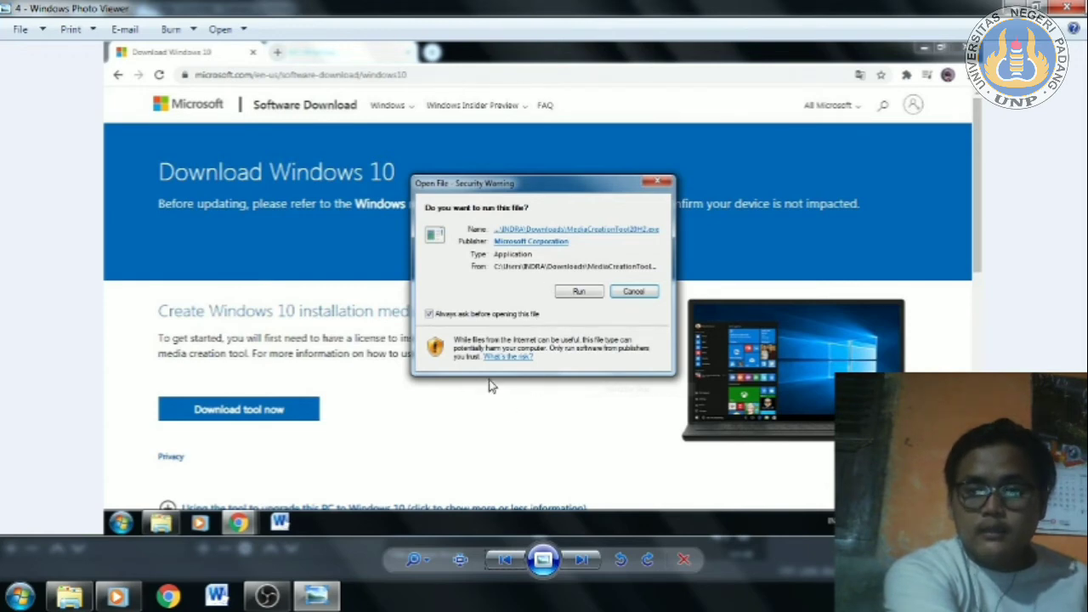
pyautogui.press('Right')
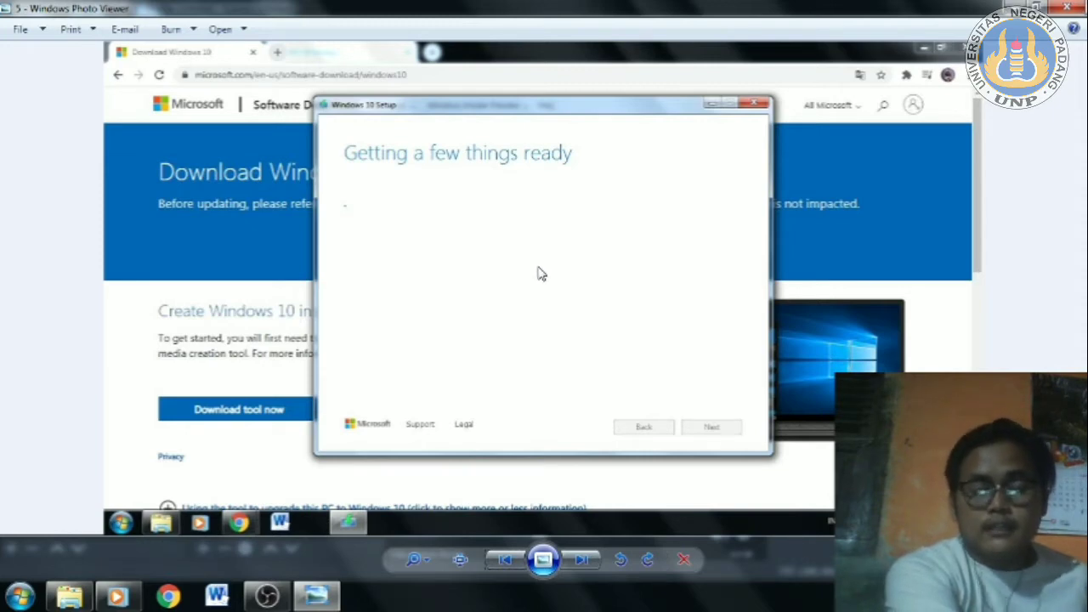
pyautogui.press('Right')
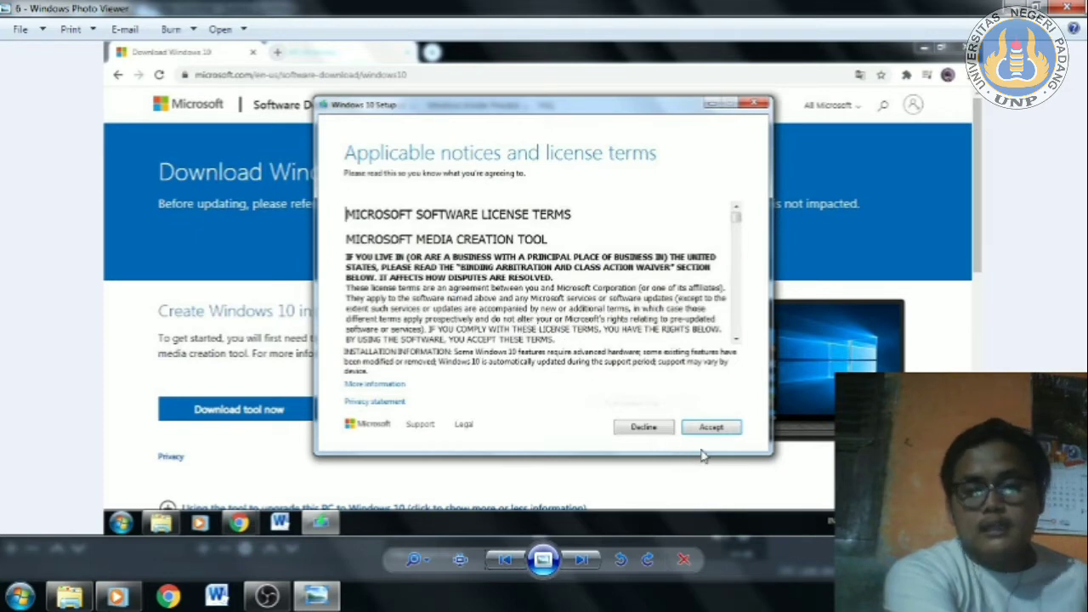
pyautogui.press('Right')
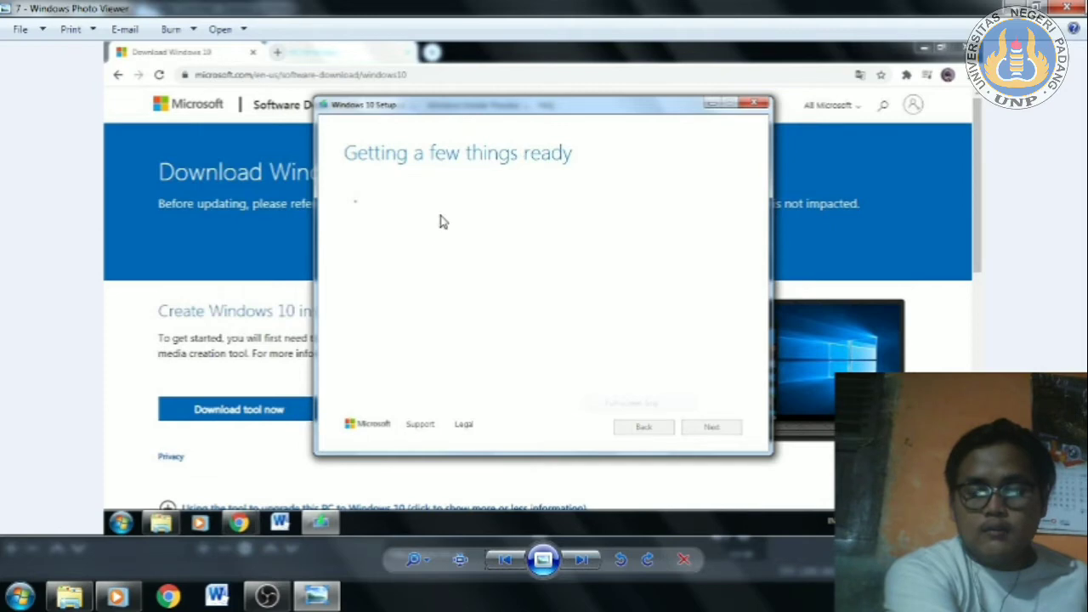
# - Review the setup screenshots on choosing installation media, language and edition, ISO file output, save path and the Windows 10 download
pyautogui.press('Right')
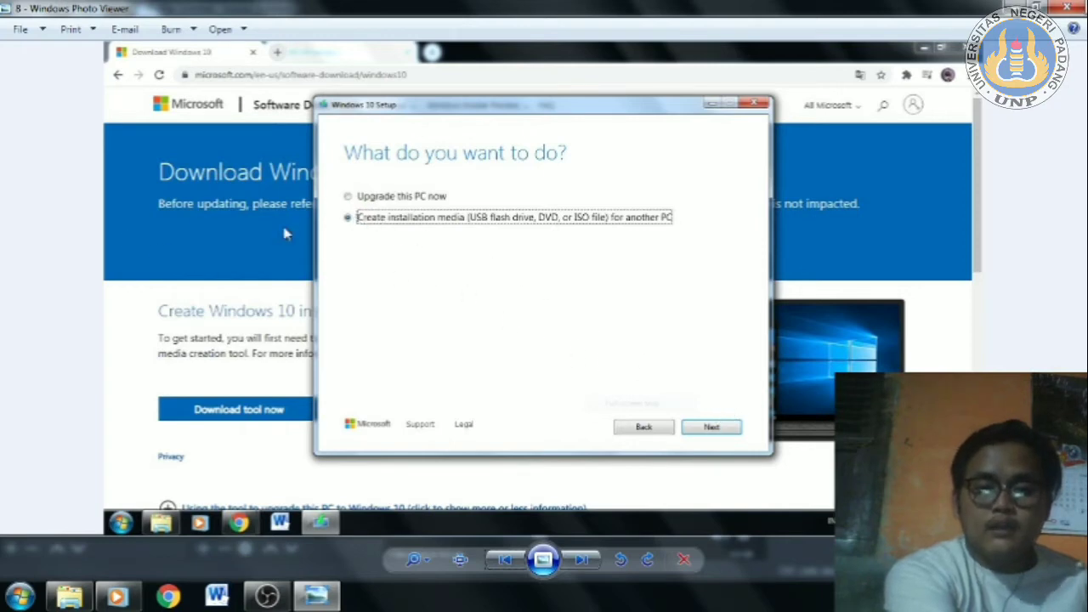
pyautogui.press('Right')
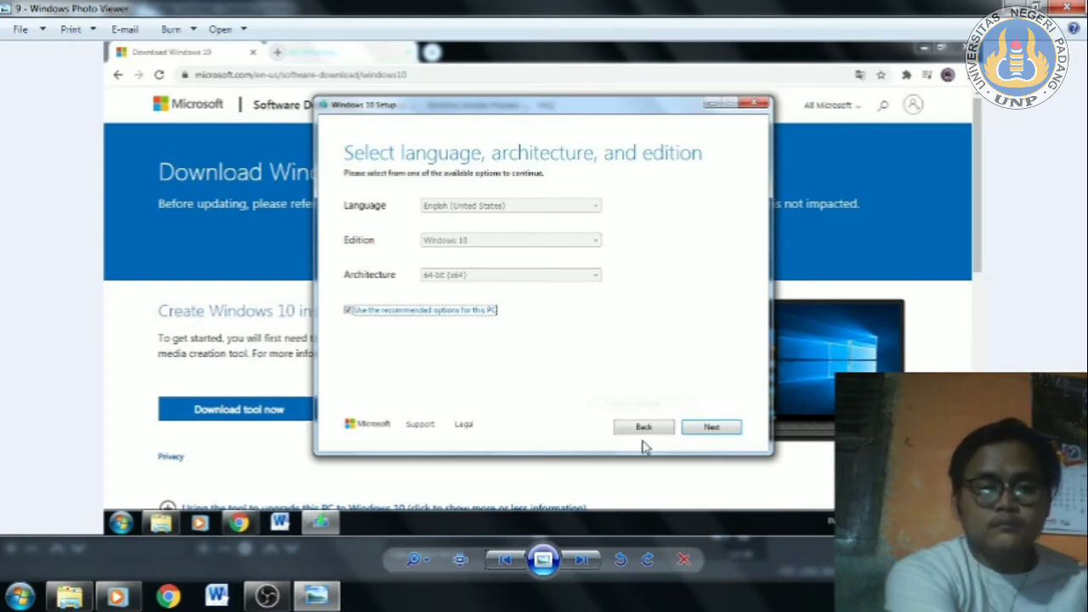
pyautogui.press('Right')
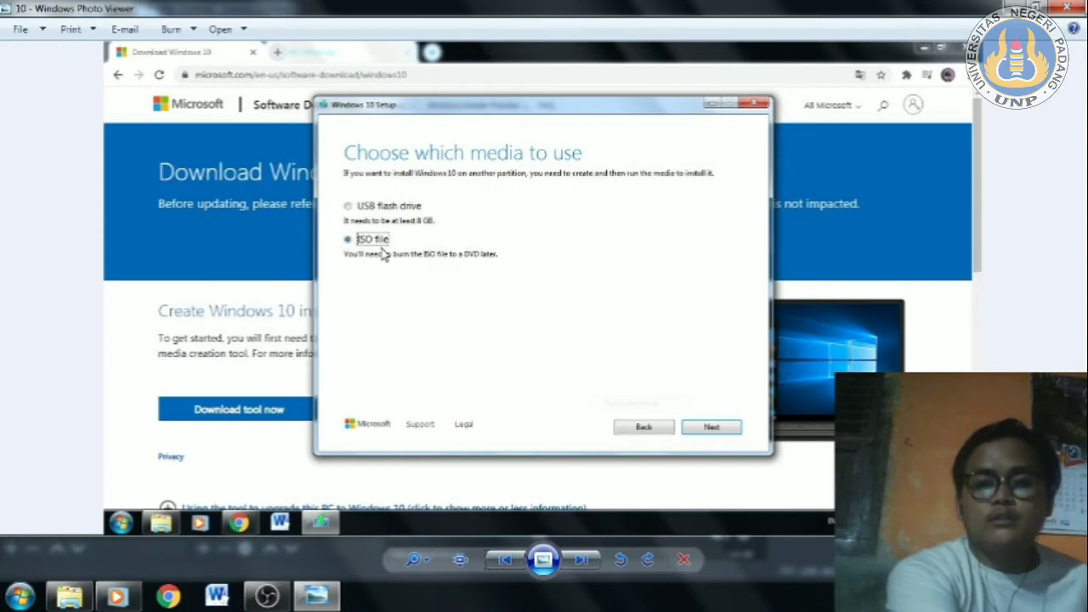
pyautogui.press('Right')
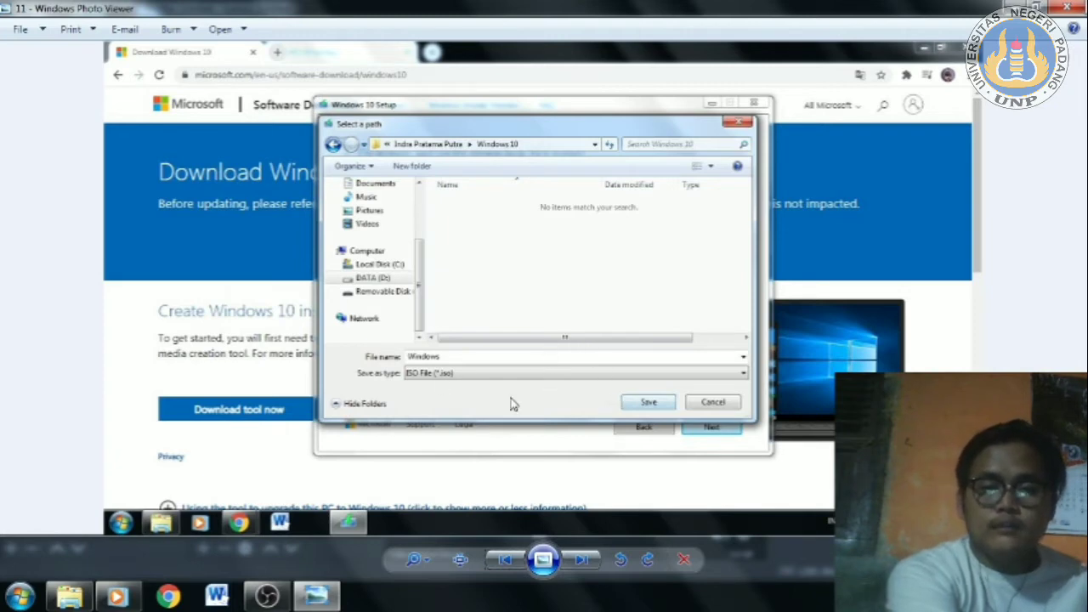
pyautogui.press('Right')
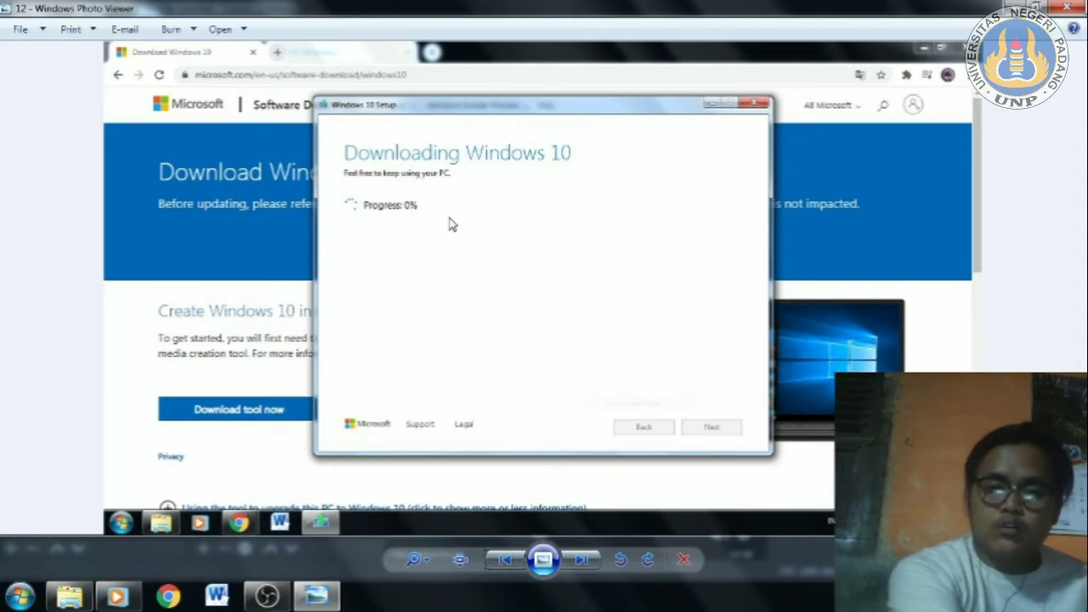
pyautogui.press('Right')
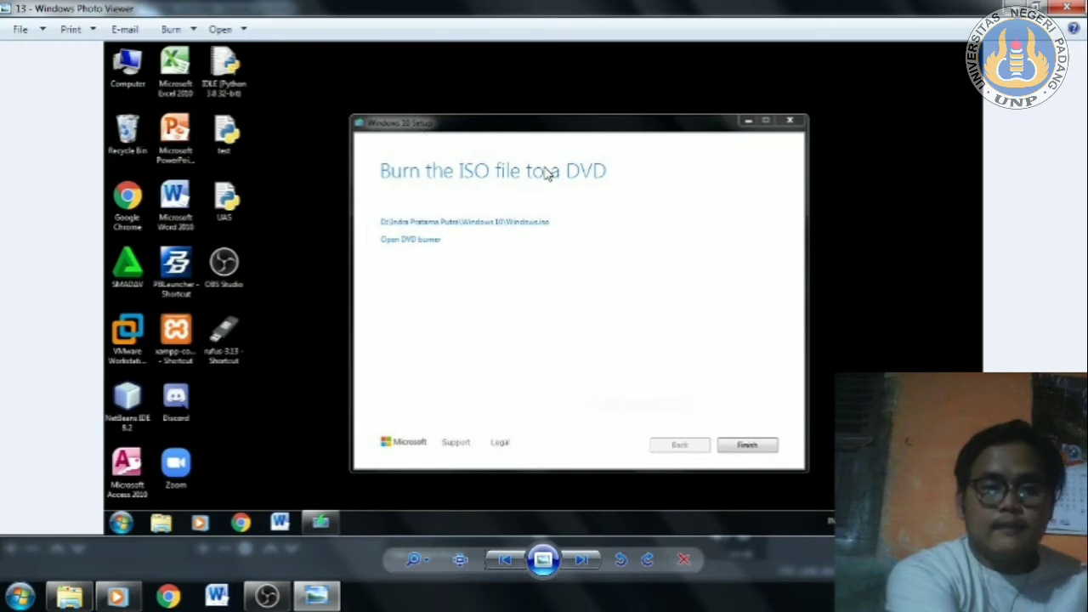
# - Review the screenshots on finding, downloading and launching Rufus 3.13 from its official website
pyautogui.press('Right')
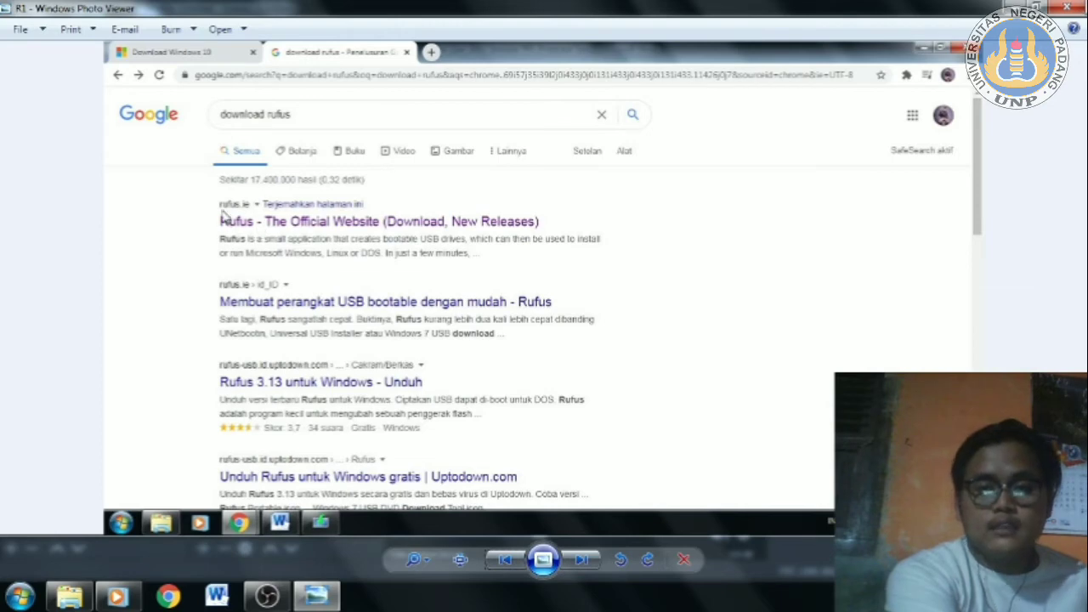
pyautogui.press('Right')
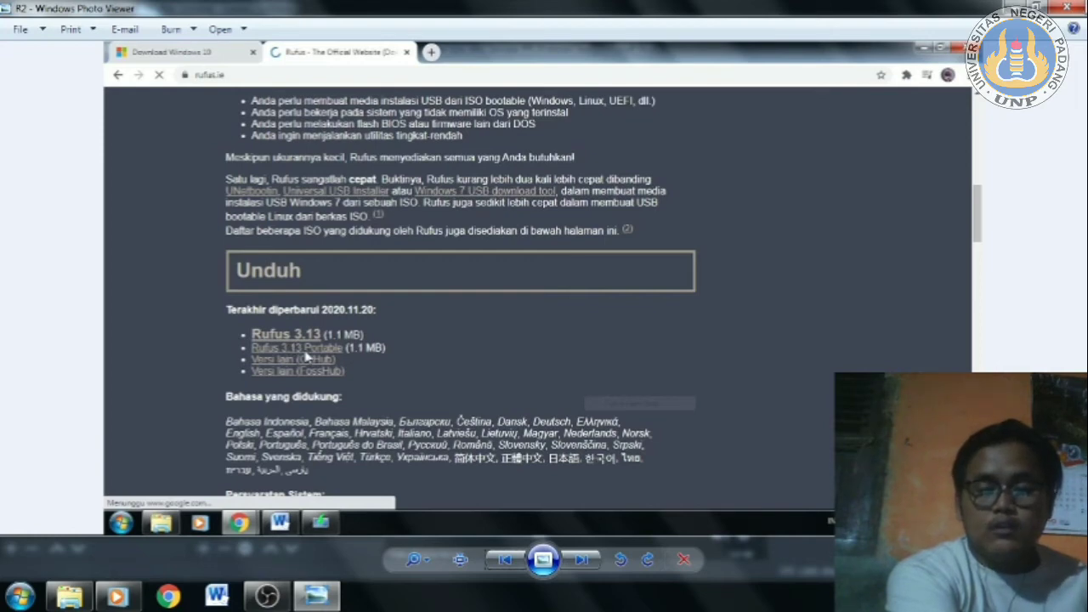
pyautogui.press('Right')
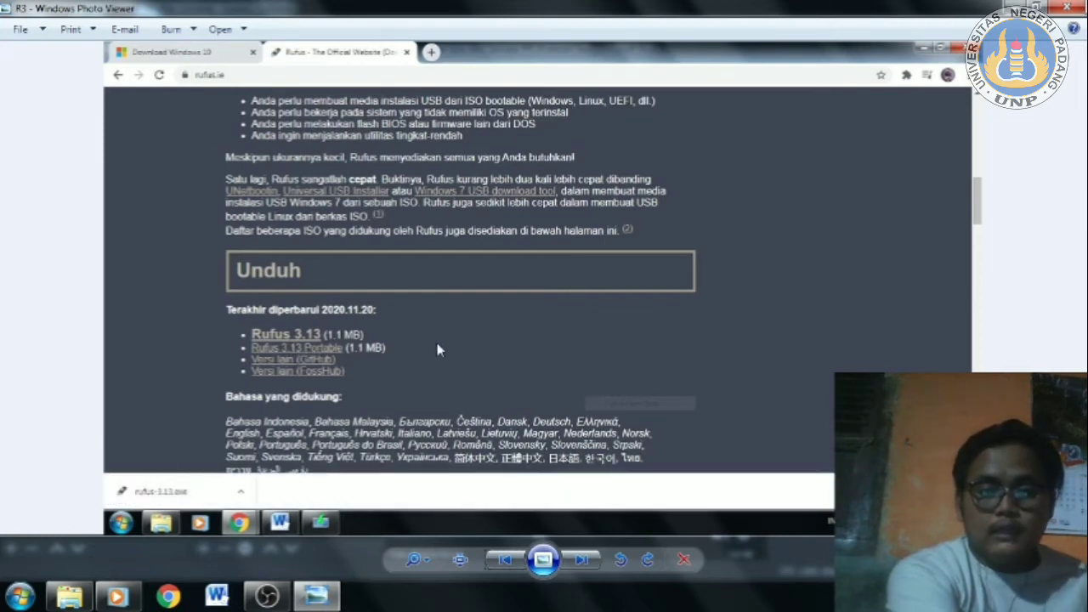
pyautogui.press('Right')
pyautogui.press('Right')
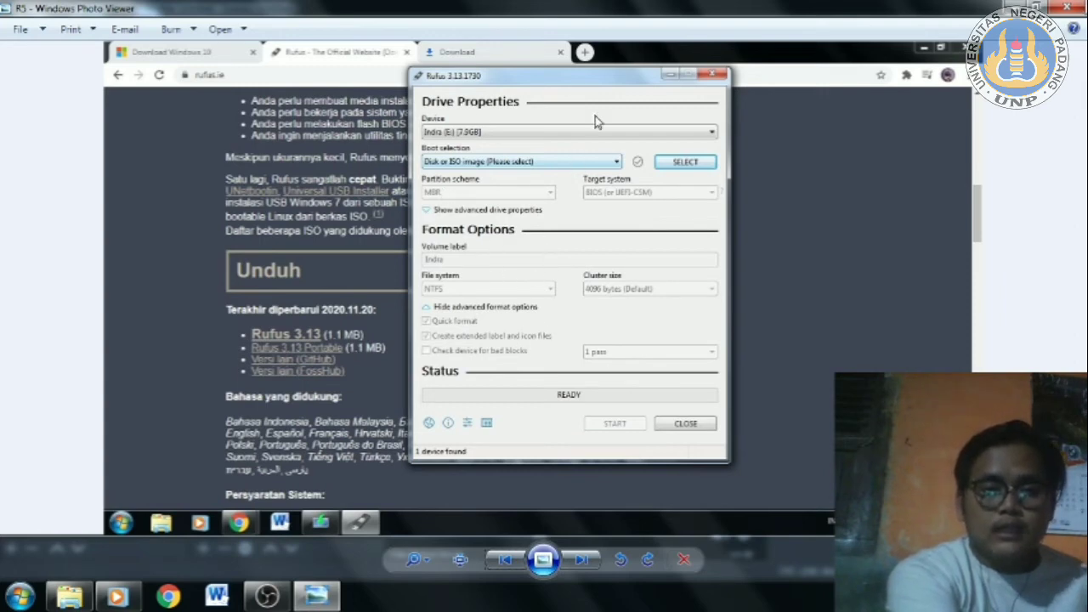
pyautogui.press('Right')
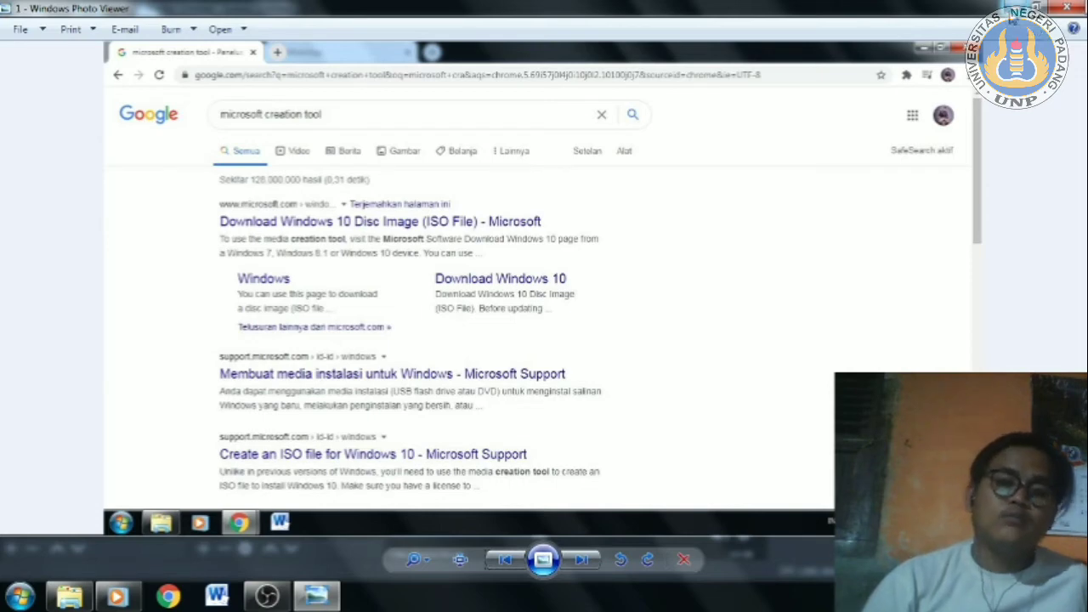
# - Minimize the open windows and run Rufus 3.13 from its desktop shortcut, allowing the security prompt
pyautogui.click(1011, 7)
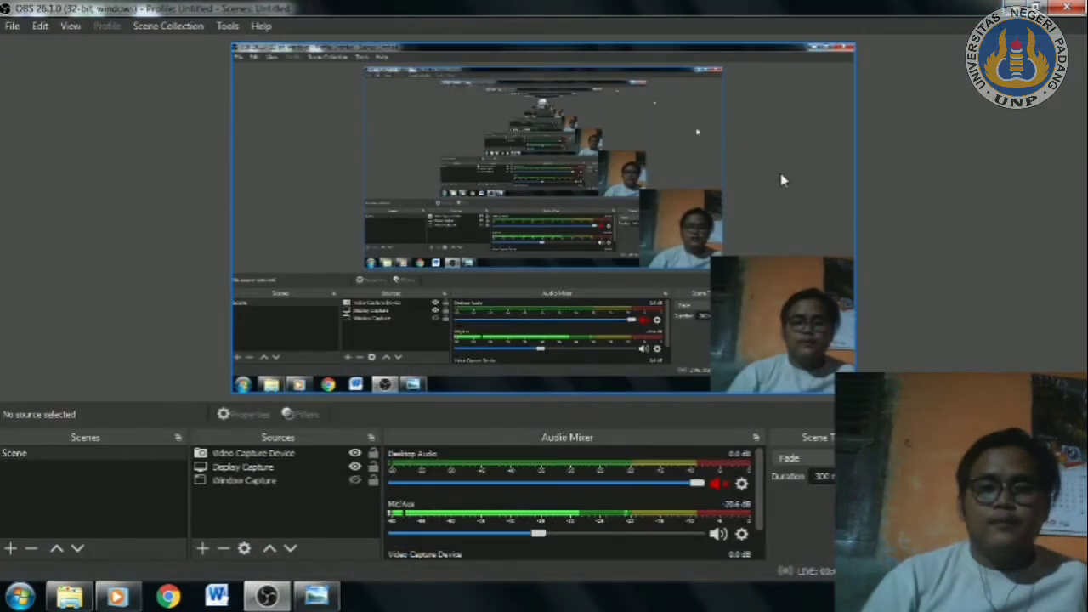
pyautogui.click(1010, 7)
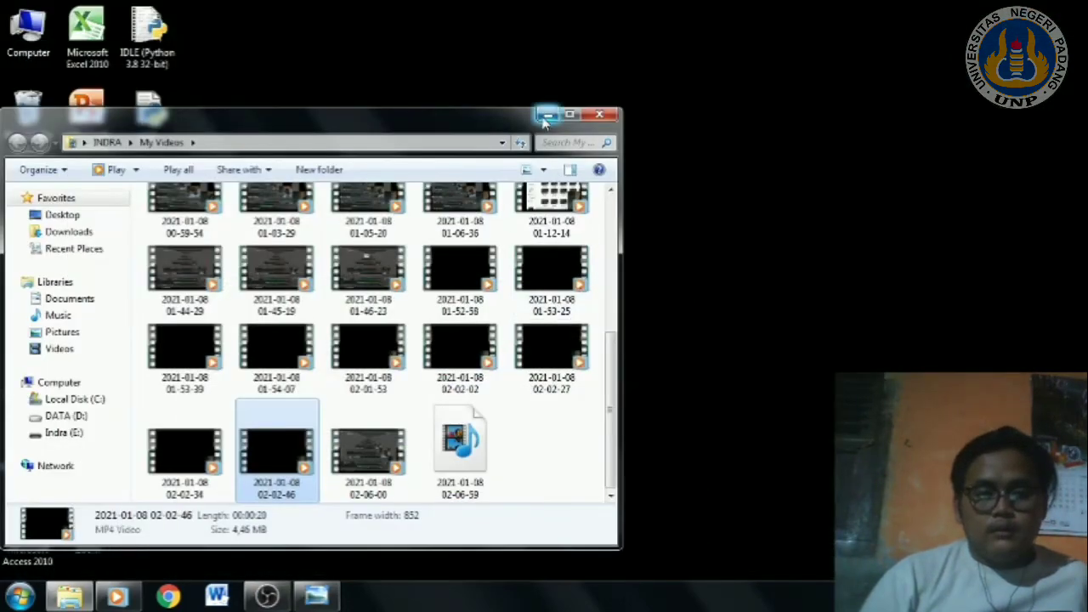
pyautogui.click(546, 117)
pyautogui.doubleClick(170, 383)
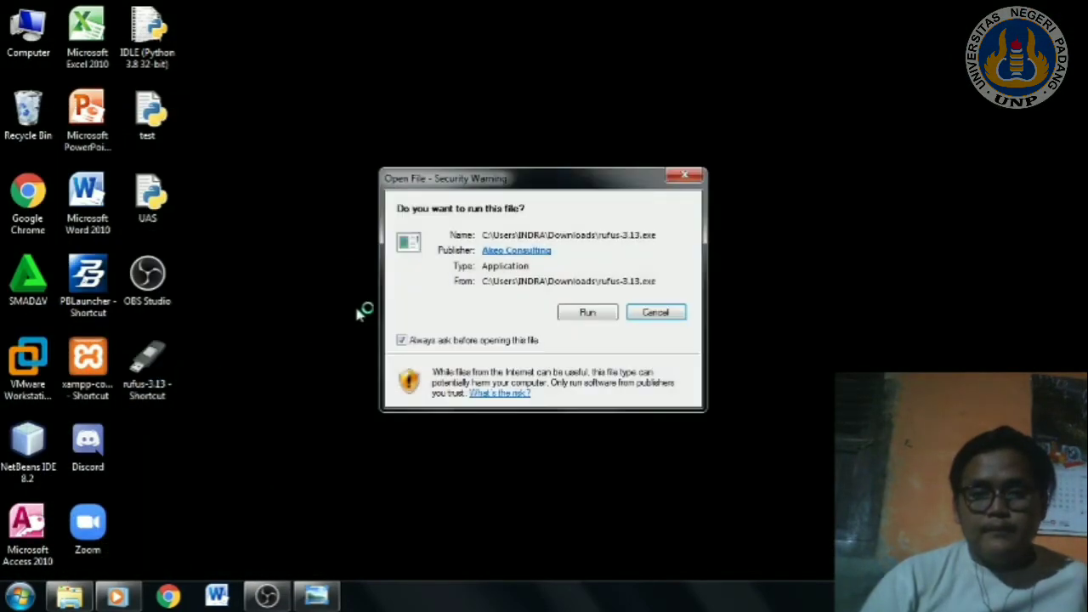
pyautogui.click(584, 312)
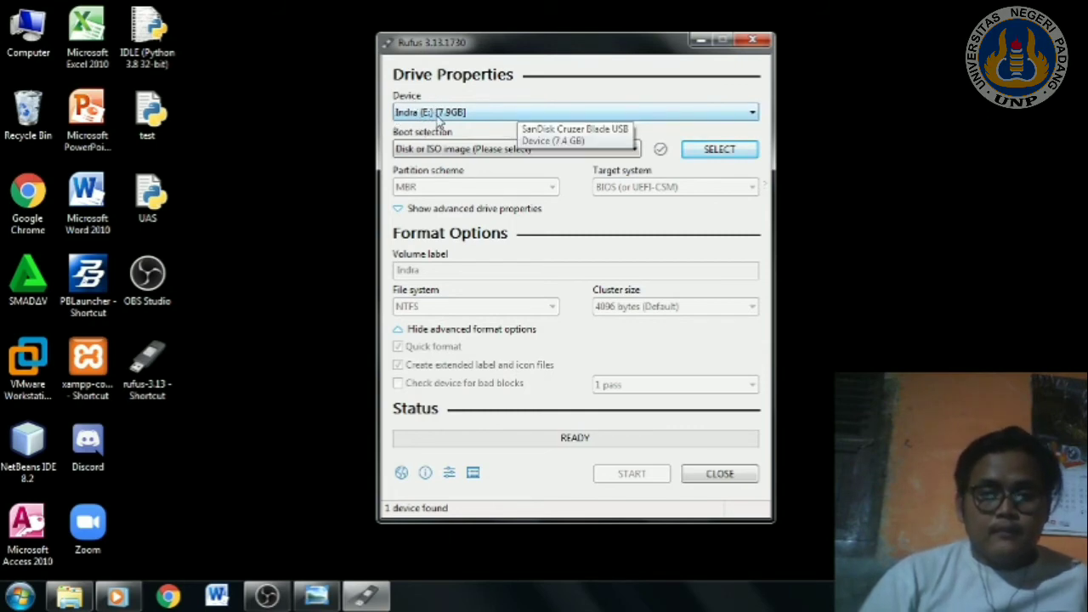
# - Load the Windows ISO from the Windows 10 folder on DATA (D:) as the boot image and set the partition scheme to MBR
pyautogui.click(435, 149)
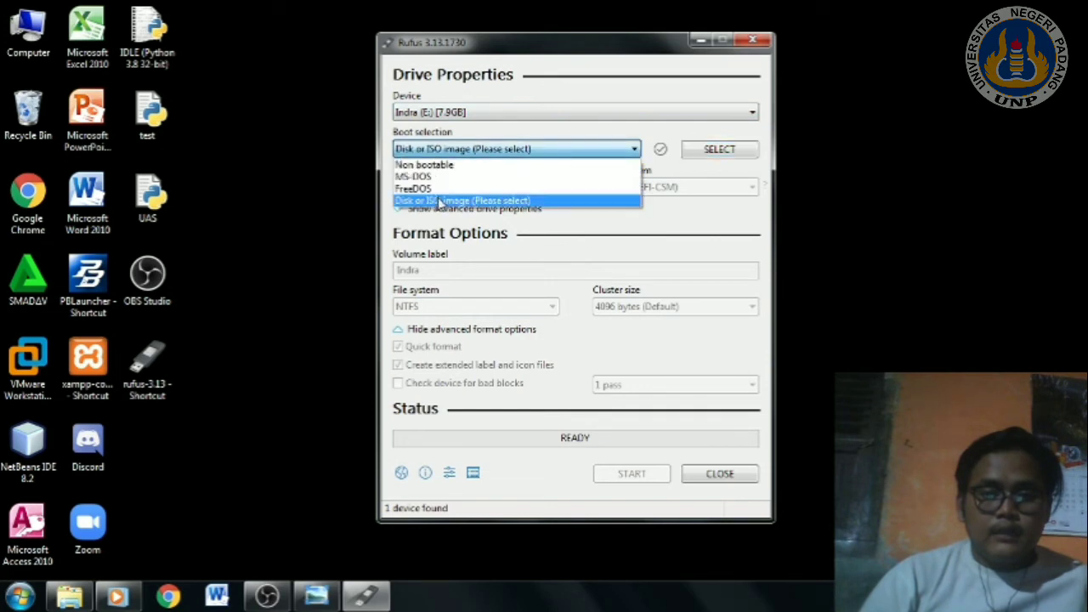
pyautogui.click(439, 201)
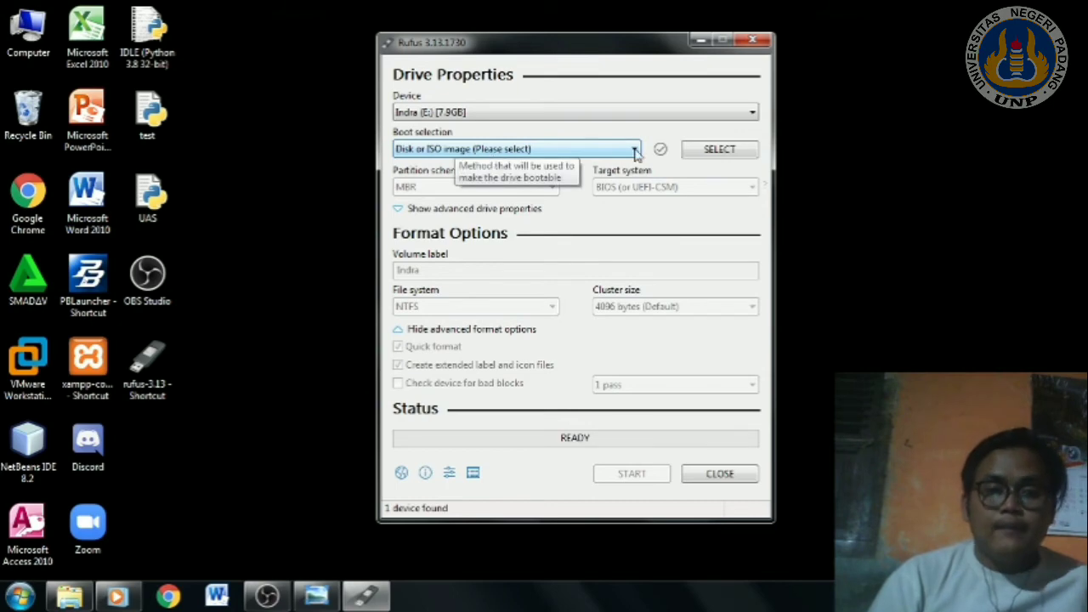
pyautogui.click(706, 154)
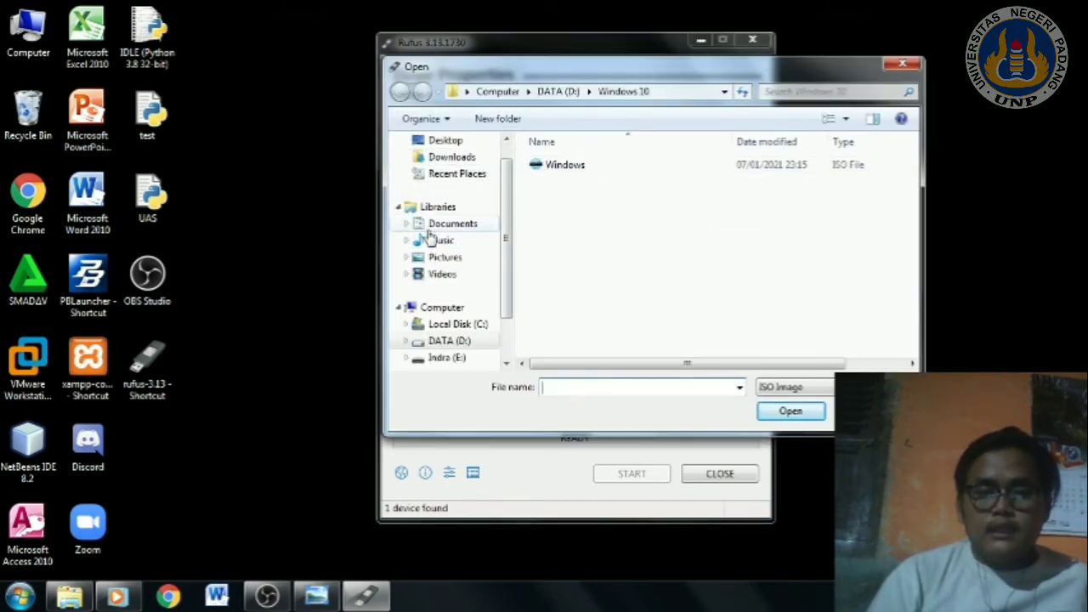
pyautogui.click(569, 170)
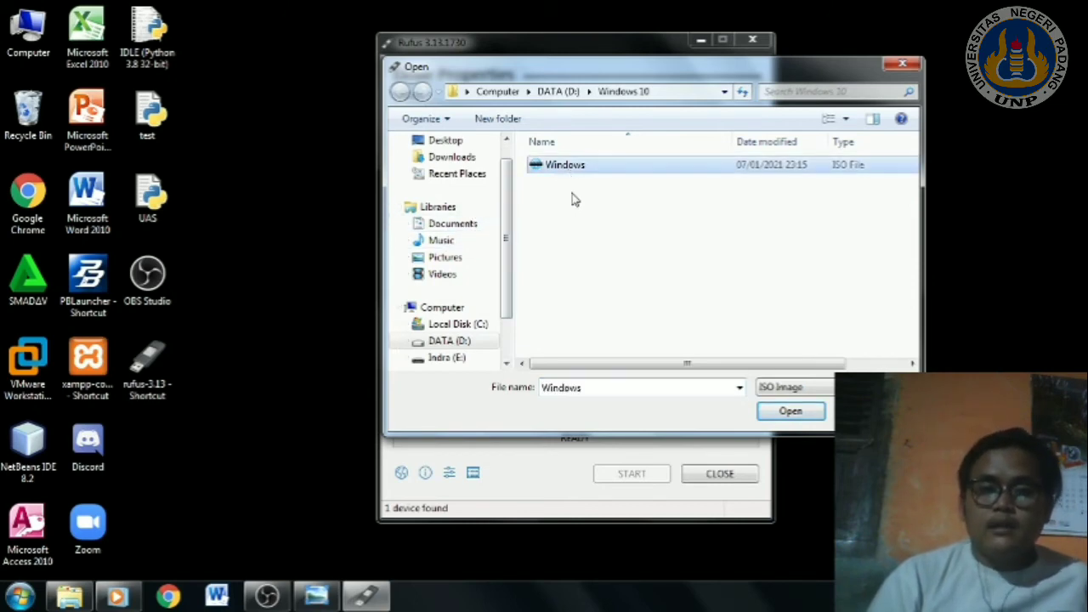
pyautogui.click(778, 415)
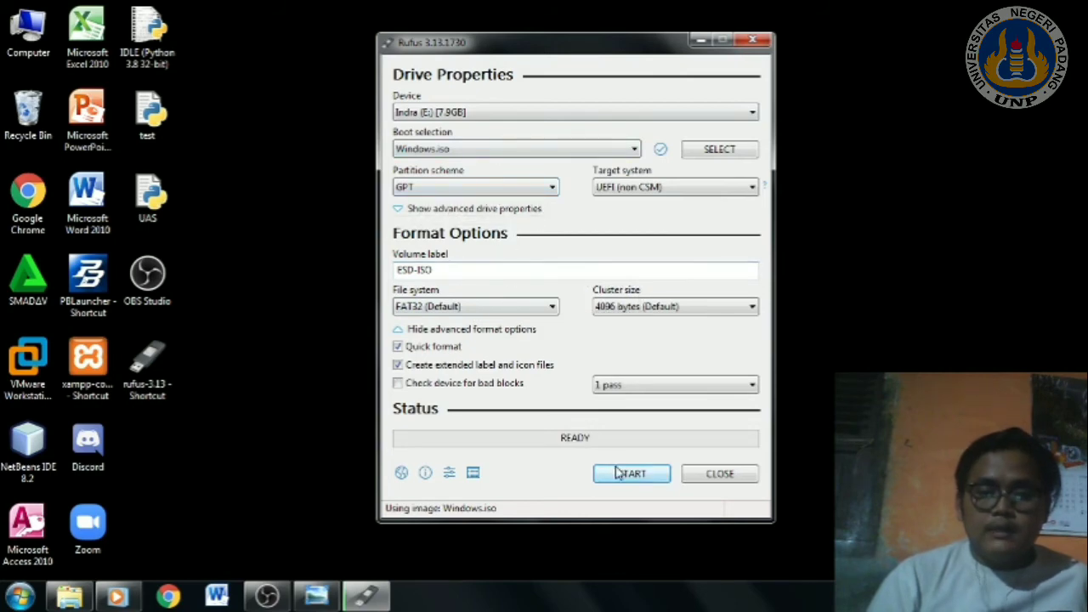
pyautogui.click(456, 187)
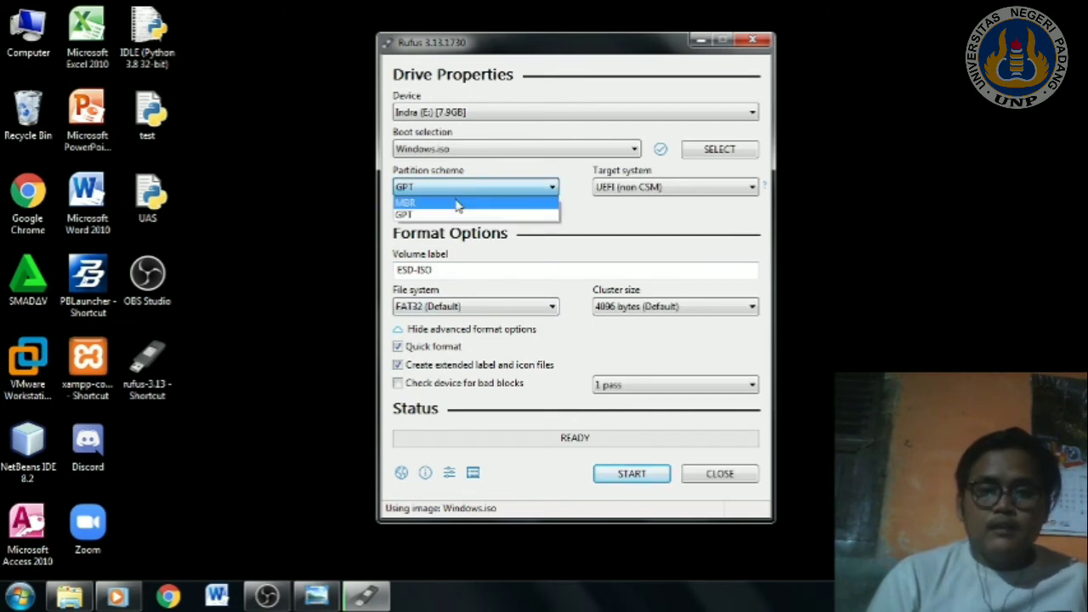
pyautogui.click(458, 202)
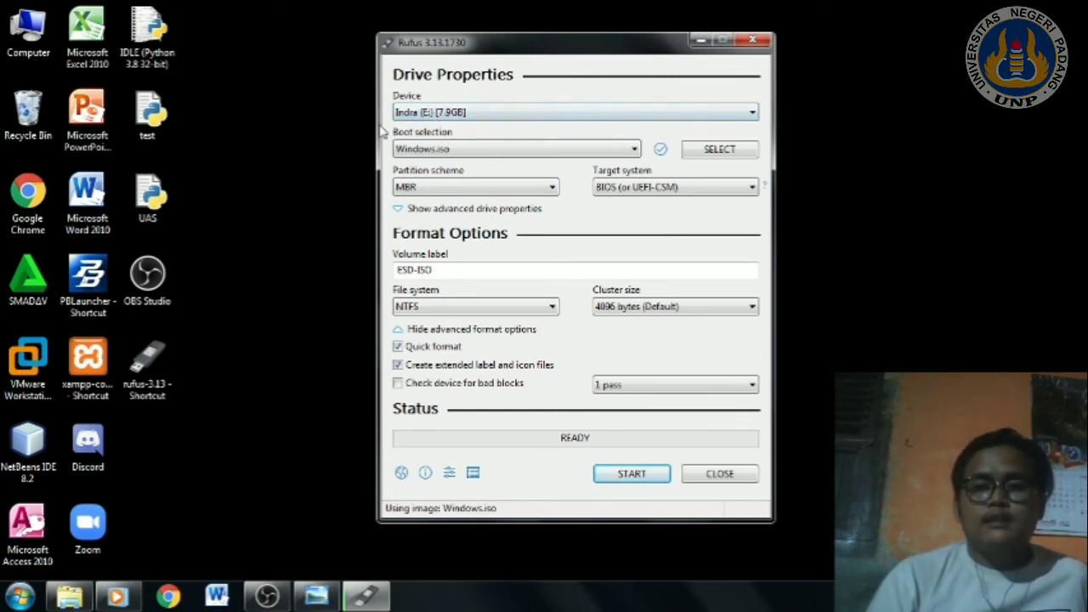
# - Open Disk Management from the Computer icon and check the partition style in the volume properties of the removable Disk 1
pyautogui.rightClick(26, 48)
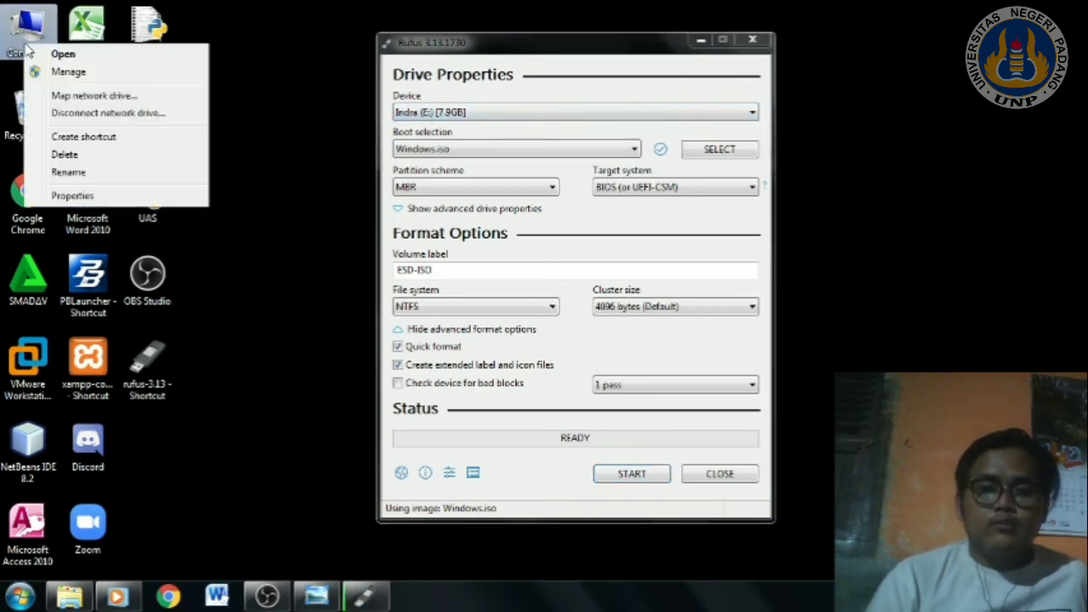
pyautogui.click(59, 73)
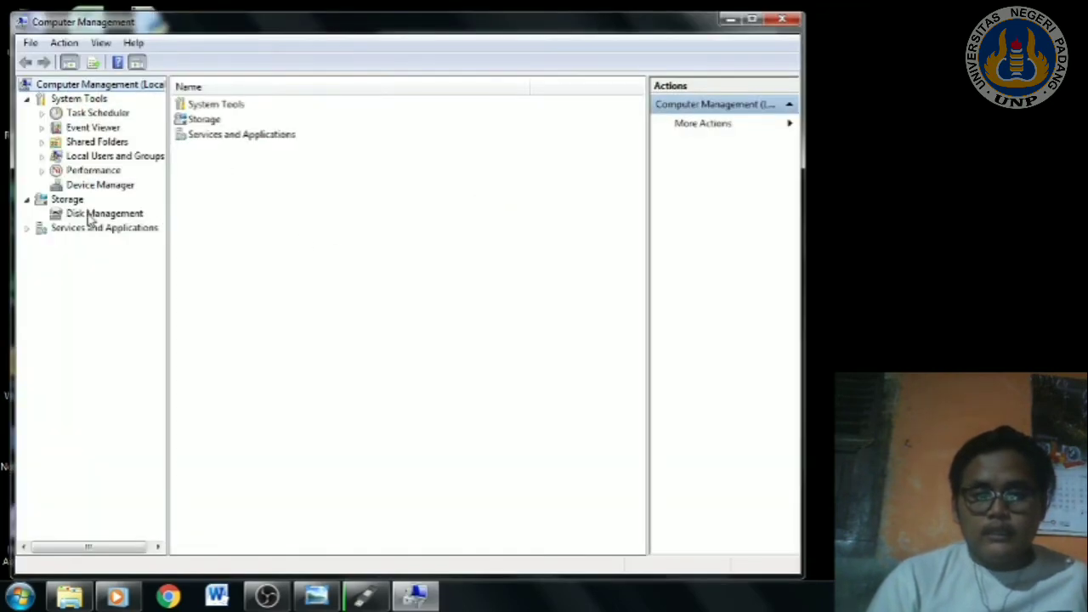
pyautogui.click(90, 217)
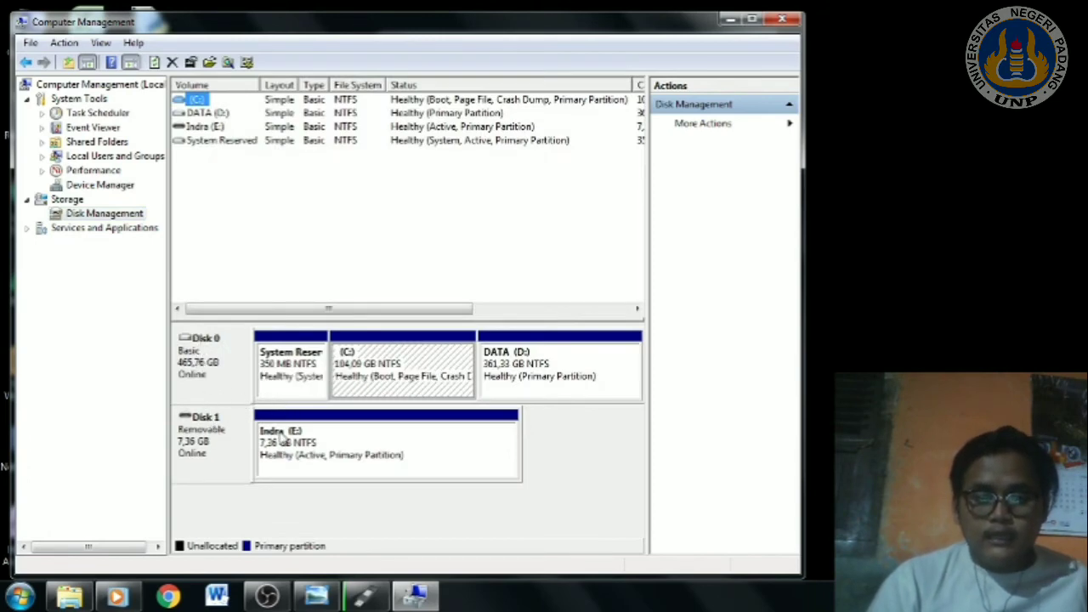
pyautogui.rightClick(206, 421)
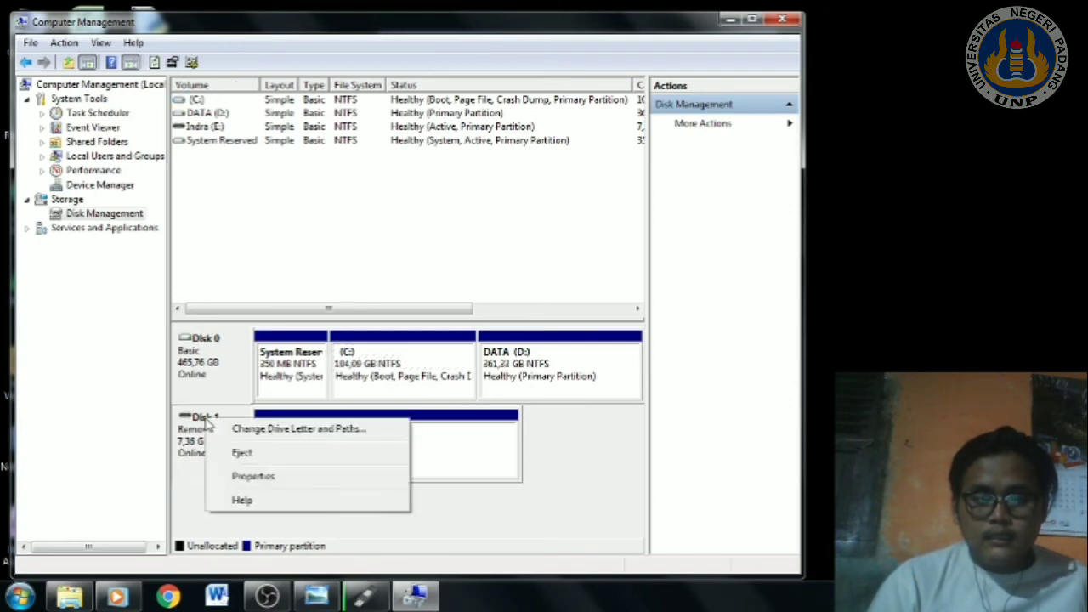
pyautogui.click(247, 476)
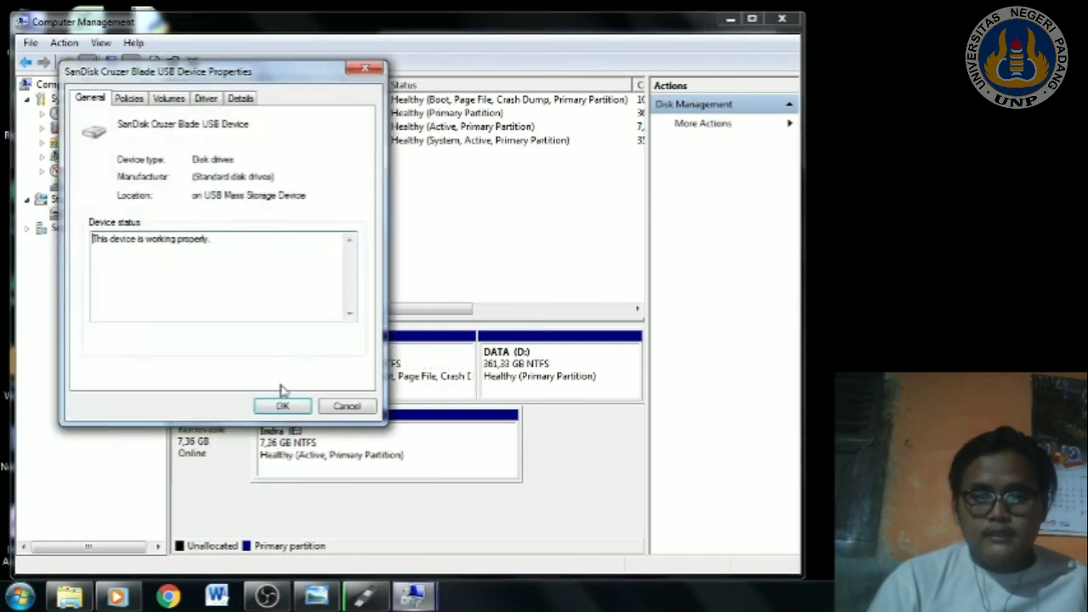
pyautogui.click(166, 104)
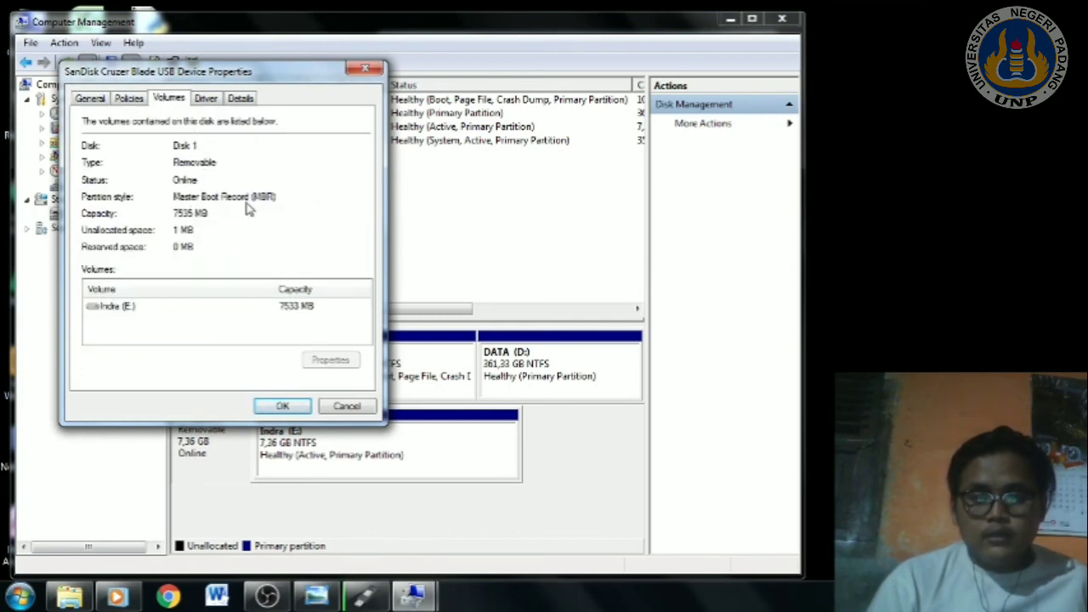
# - Close the disk properties, locate the removable E: volume in the Disk Management list, and minimize Computer Management
pyautogui.click(364, 72)
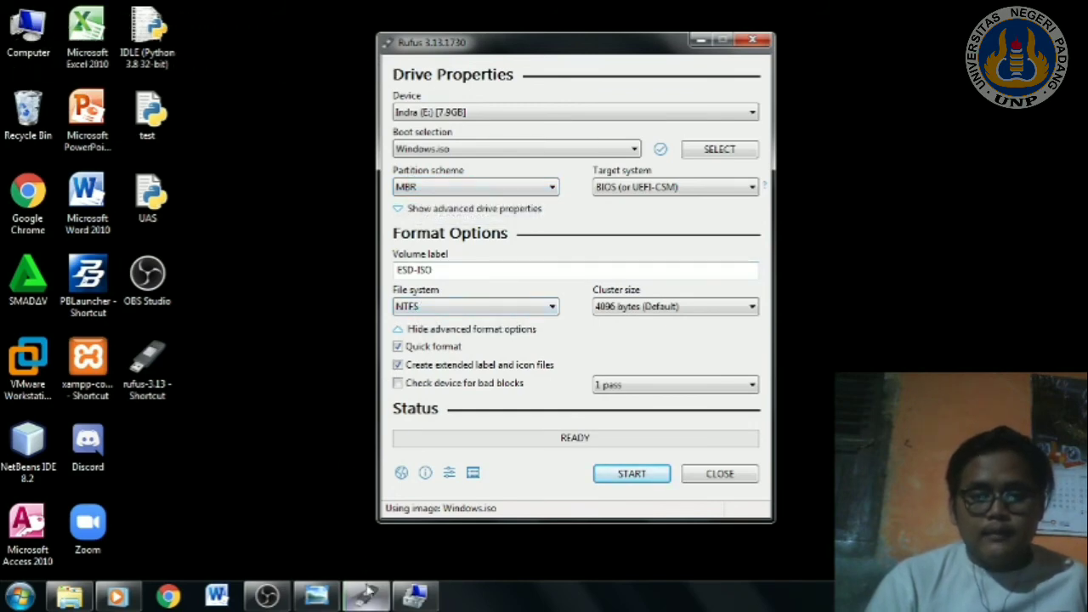
pyautogui.click(415, 595)
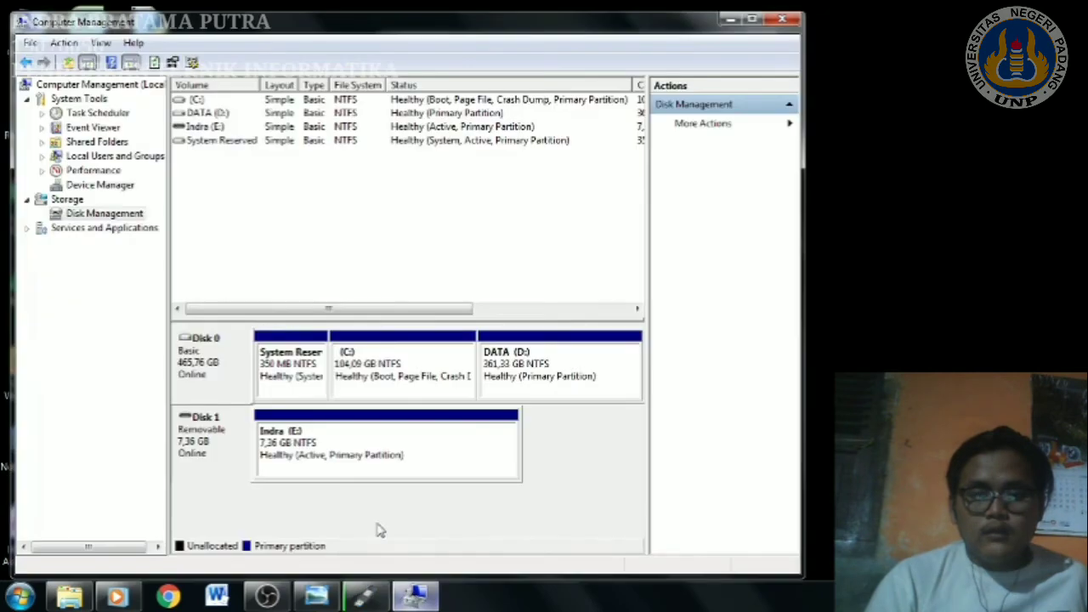
pyautogui.click(198, 127)
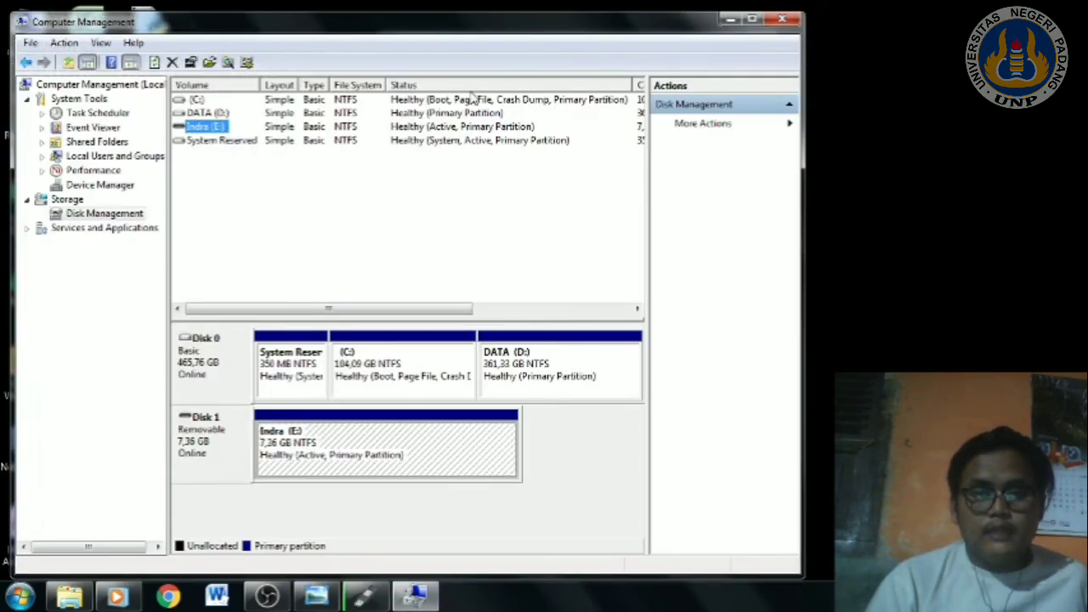
pyautogui.click(729, 19)
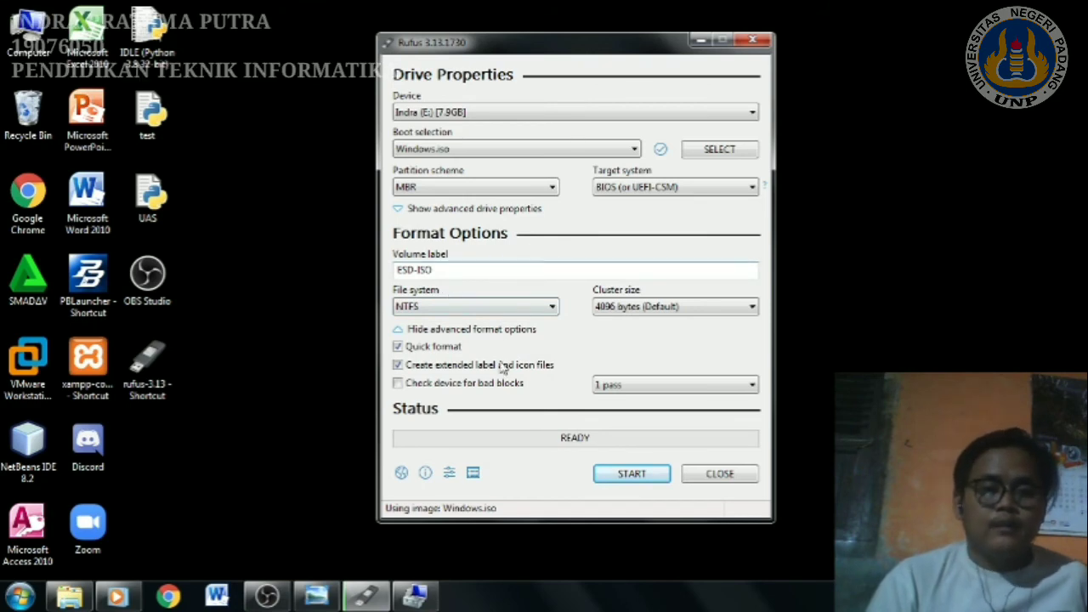
# - Write Windows.iso to the E: USB drive with Rufus, accepting the erasure of its data, and close Rufus once the write completes
pyautogui.click(437, 119)
pyautogui.click(438, 129)
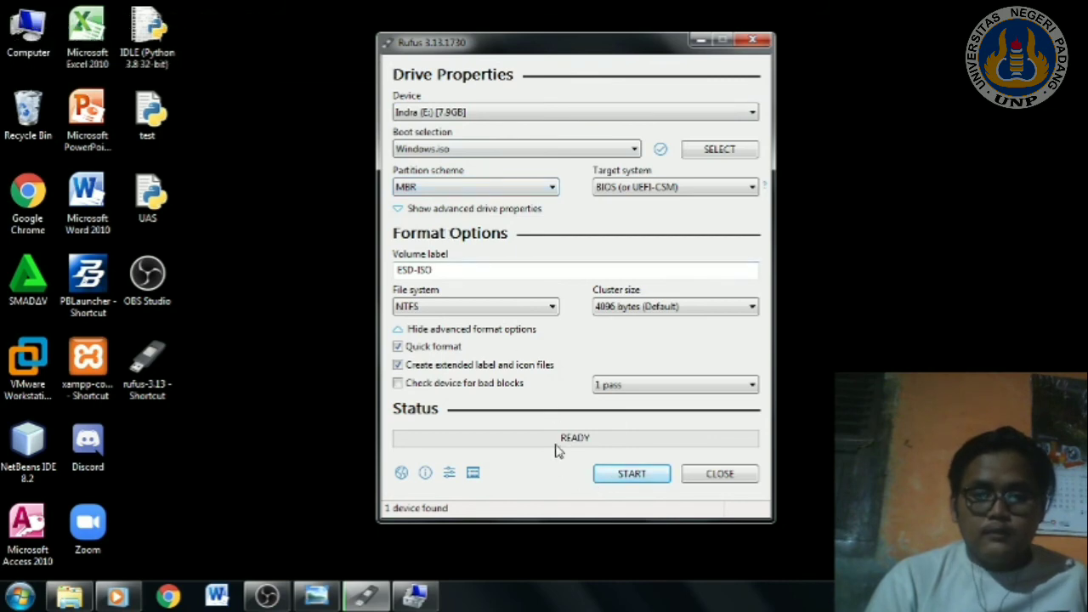
pyautogui.click(615, 478)
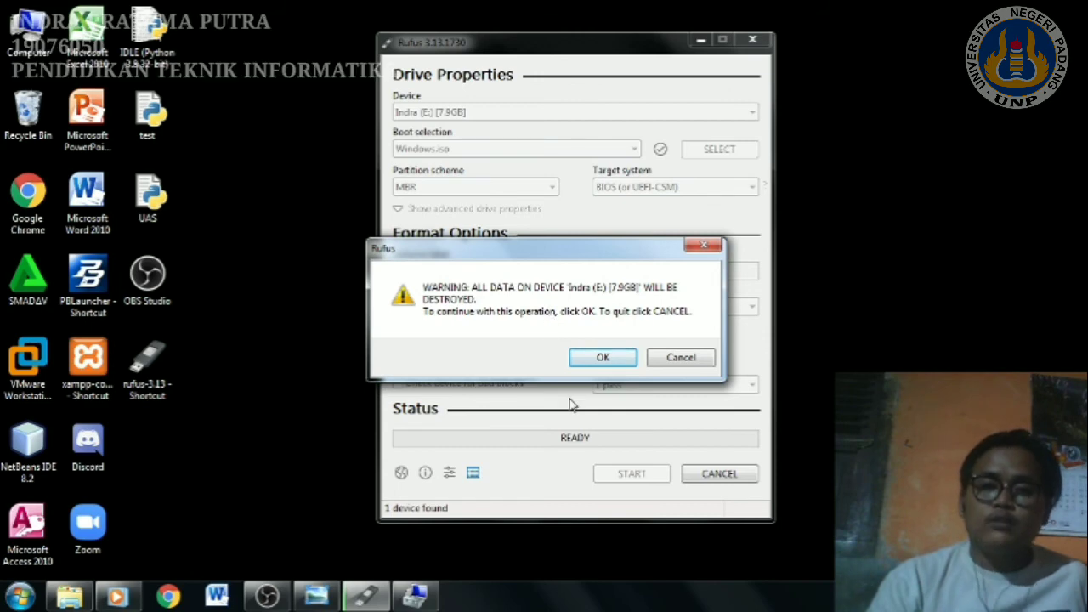
pyautogui.click(600, 362)
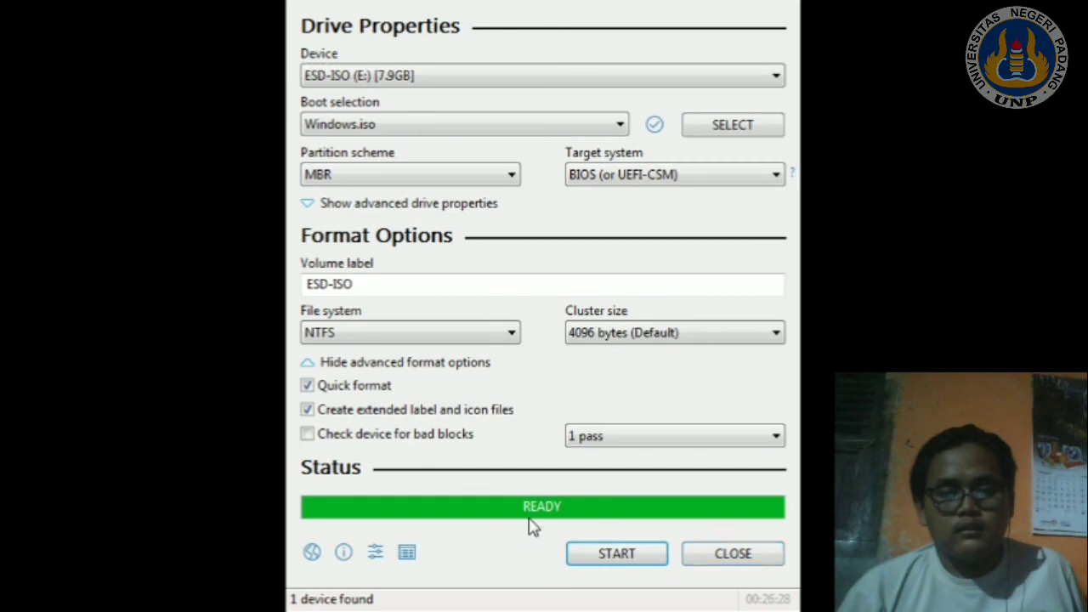
pyautogui.click(716, 557)
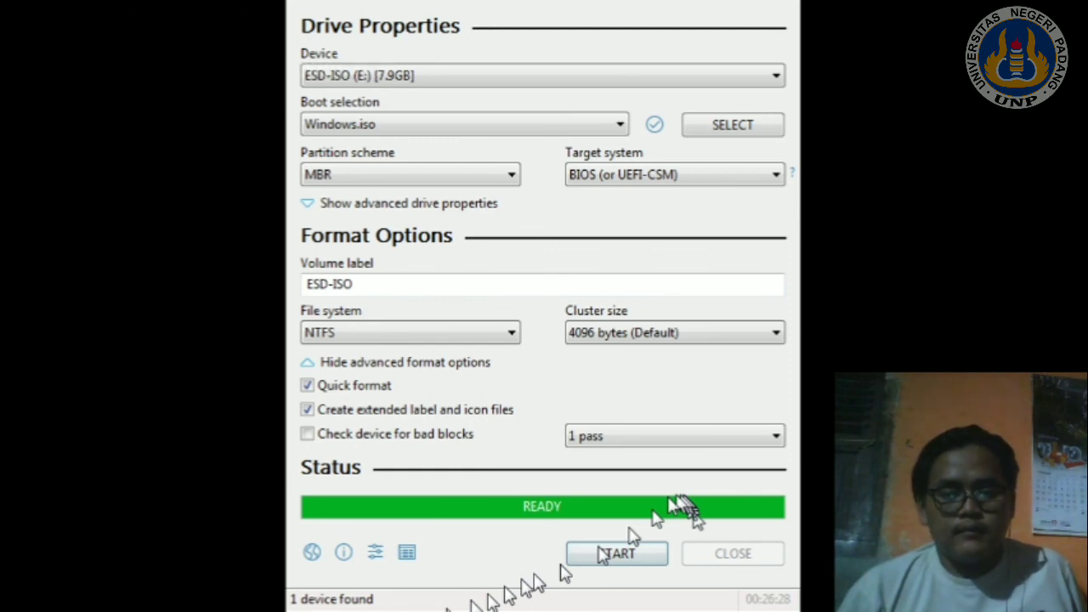
pyautogui.click(355, 467)
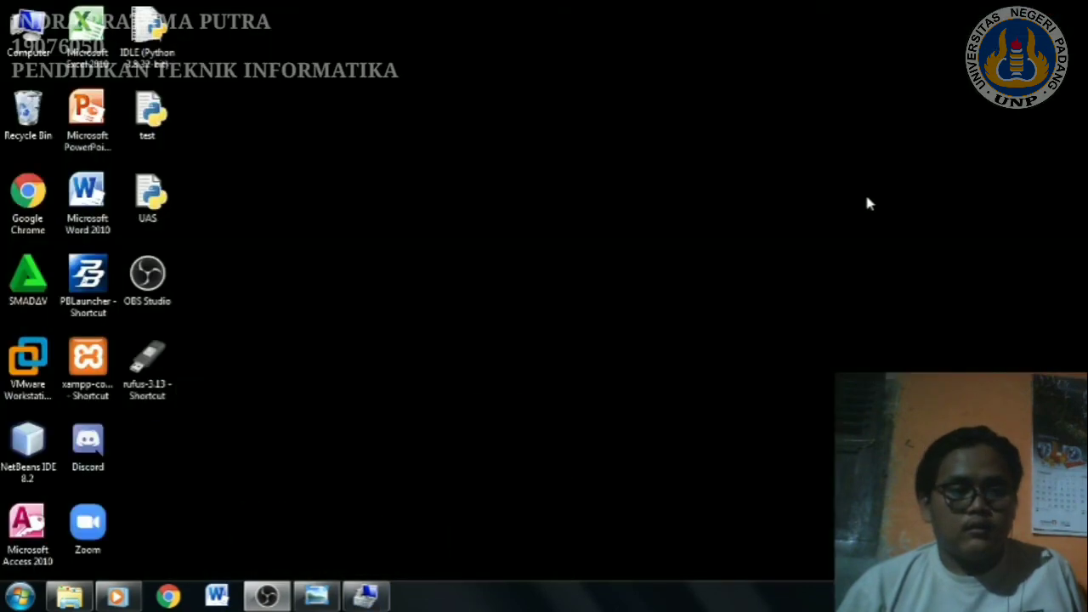
pyautogui.click(1014, 8)
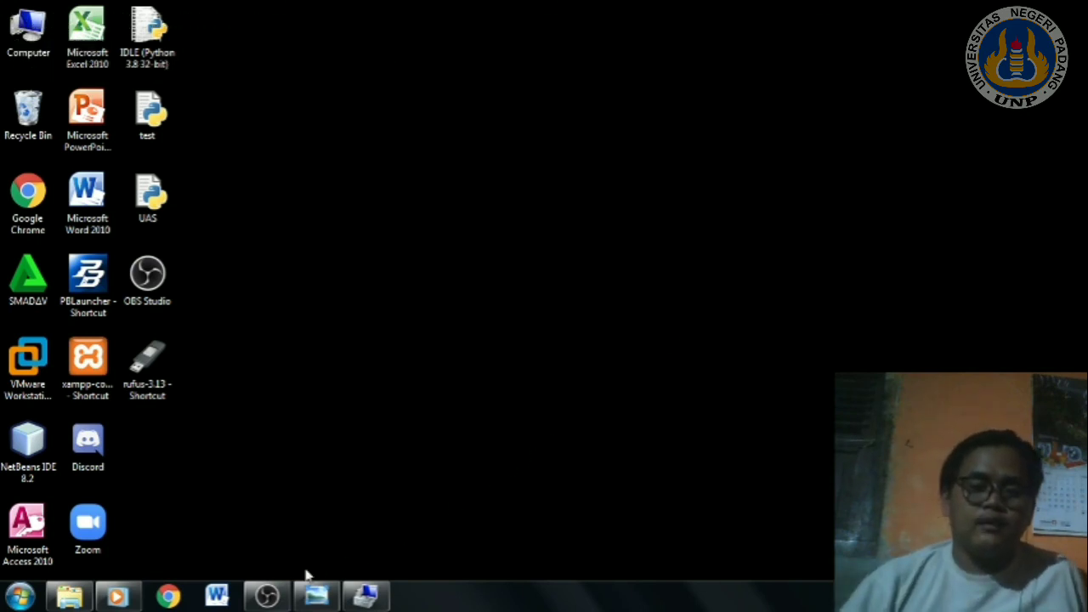
pyautogui.click(267, 595)
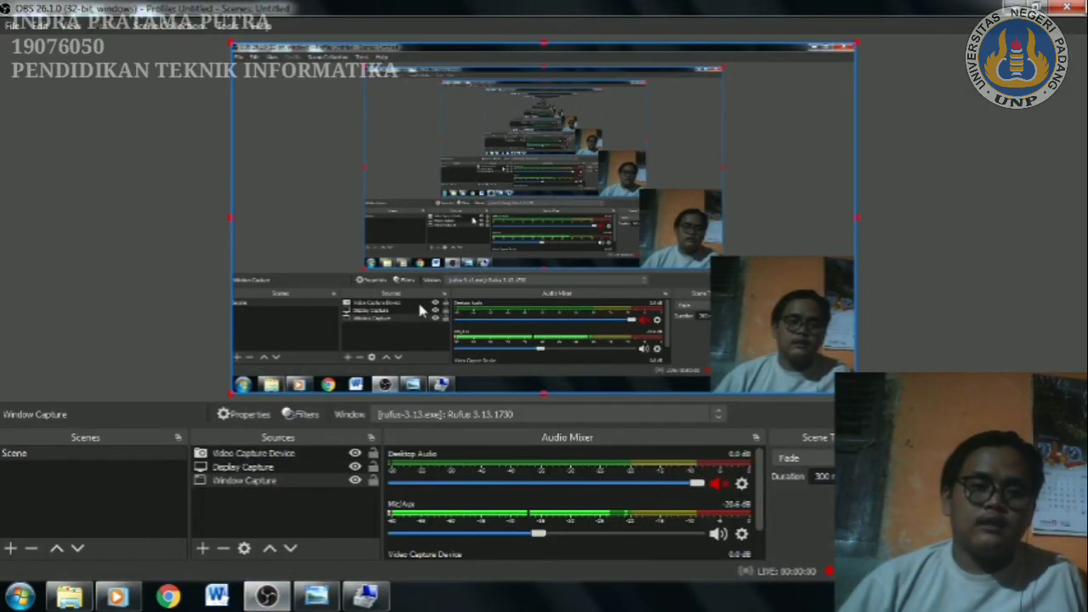